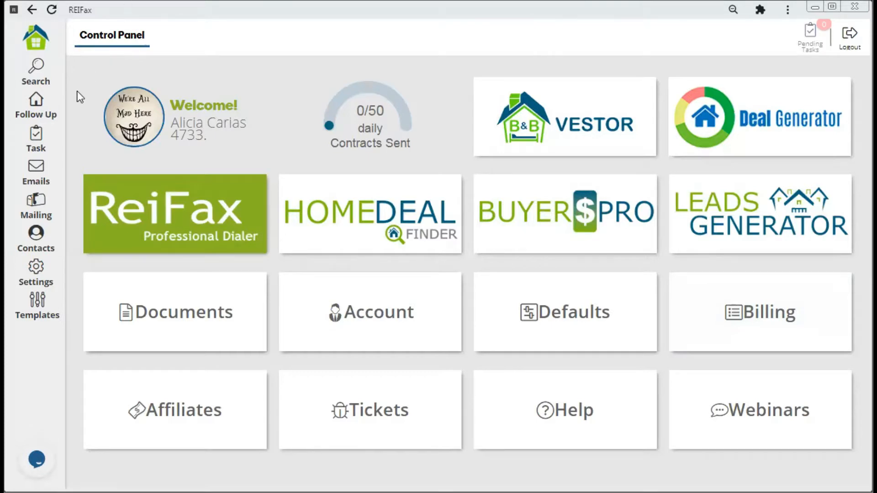
left_click(46, 112)
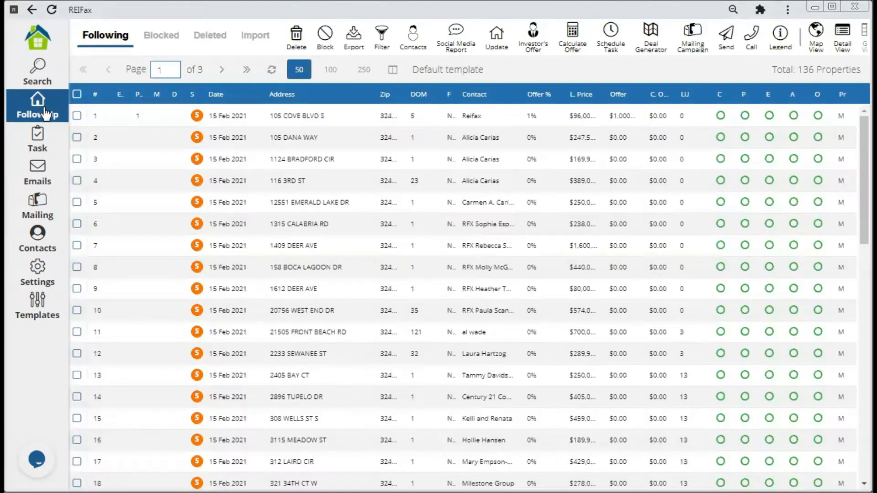
left_click(214, 115)
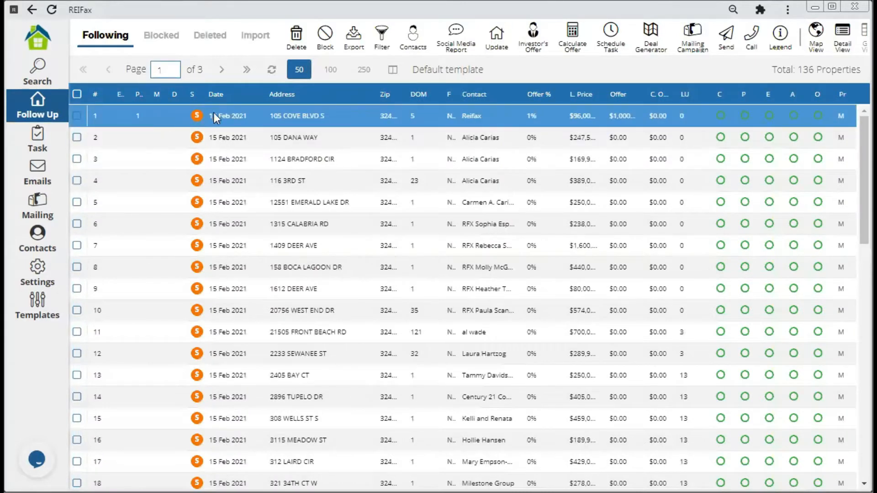
right_click(299, 115)
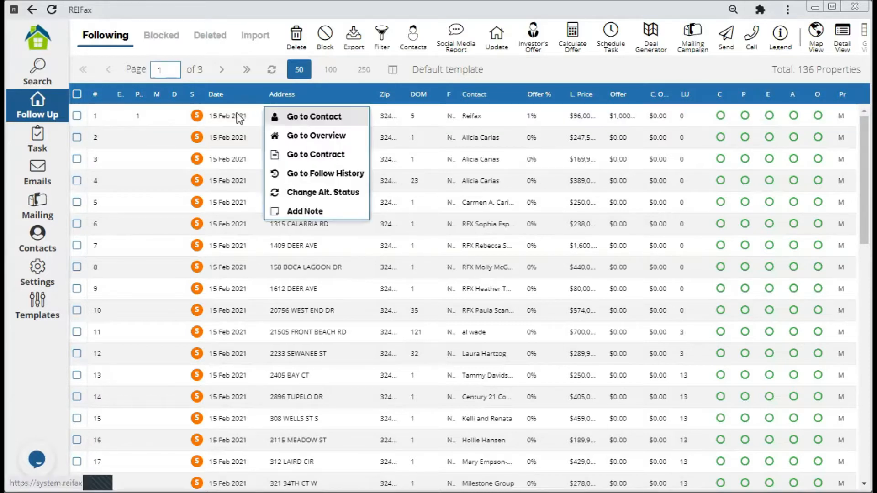
left_click(303, 117)
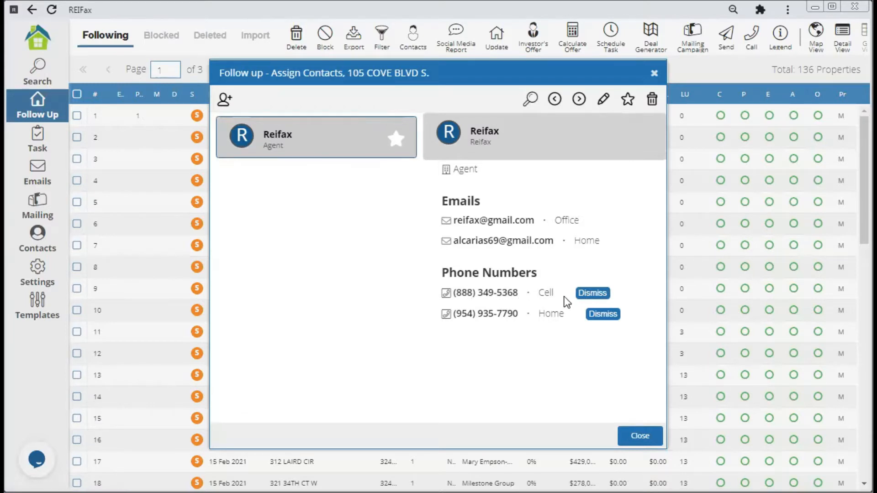
left_click(643, 434)
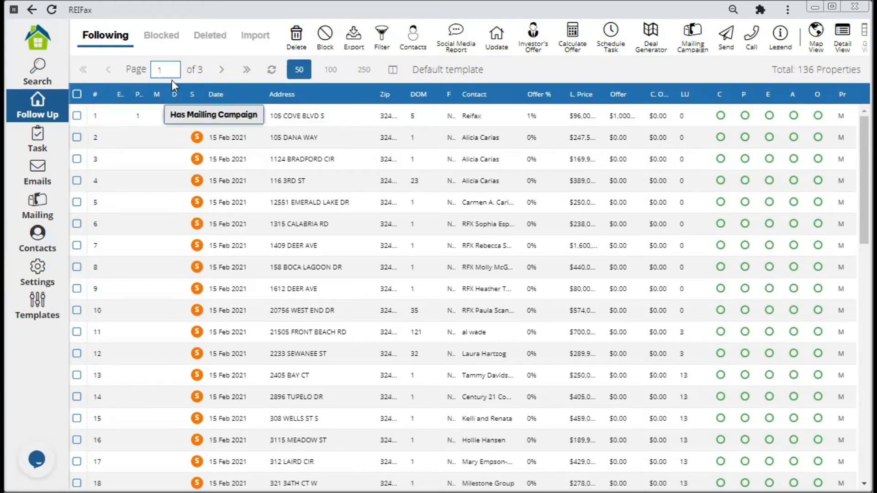
left_click(77, 117)
left_click(78, 137)
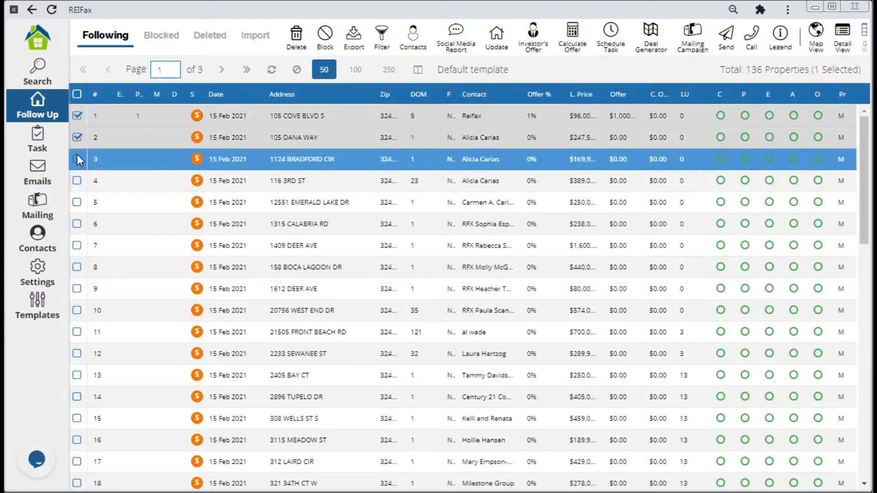
left_click(77, 158)
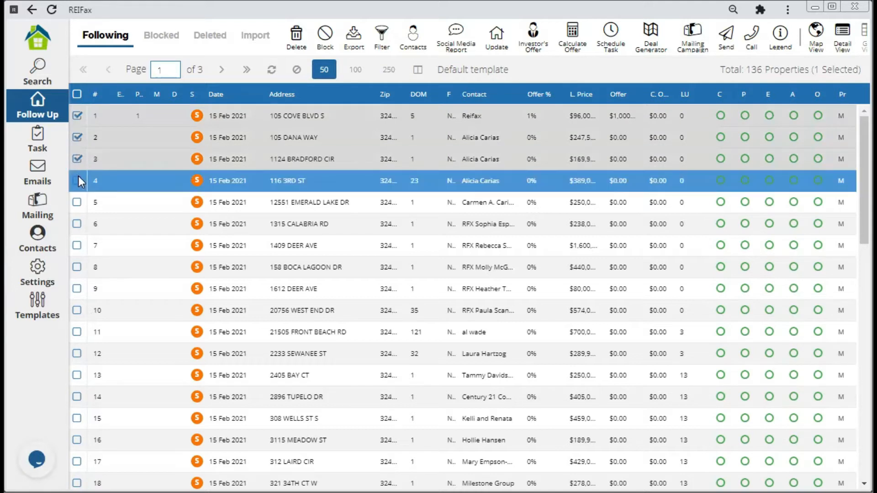
left_click(77, 116)
left_click(77, 137)
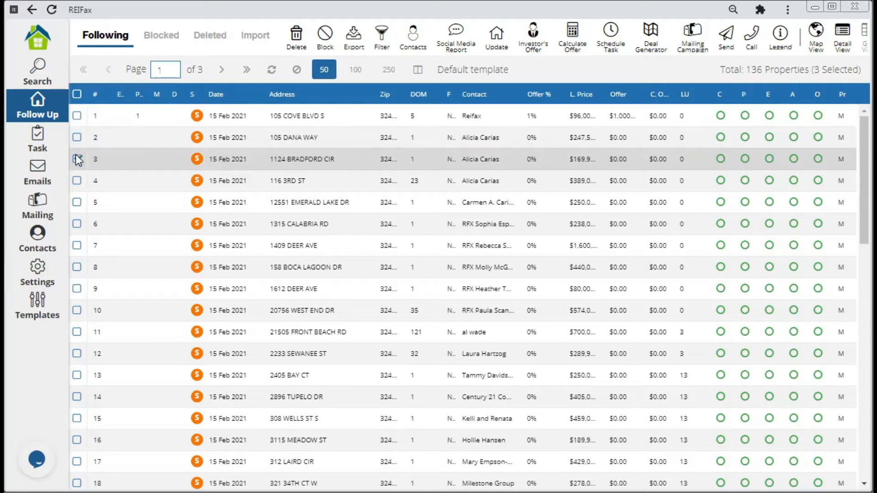
left_click(77, 159)
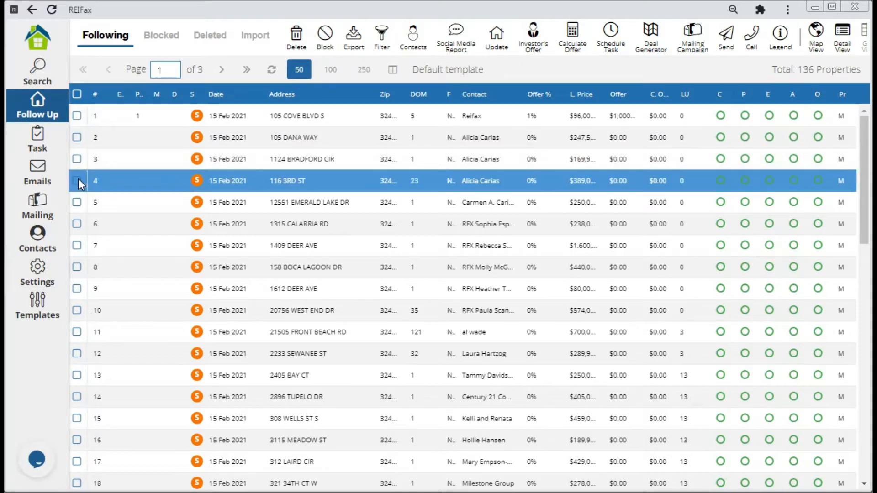
left_click(77, 201)
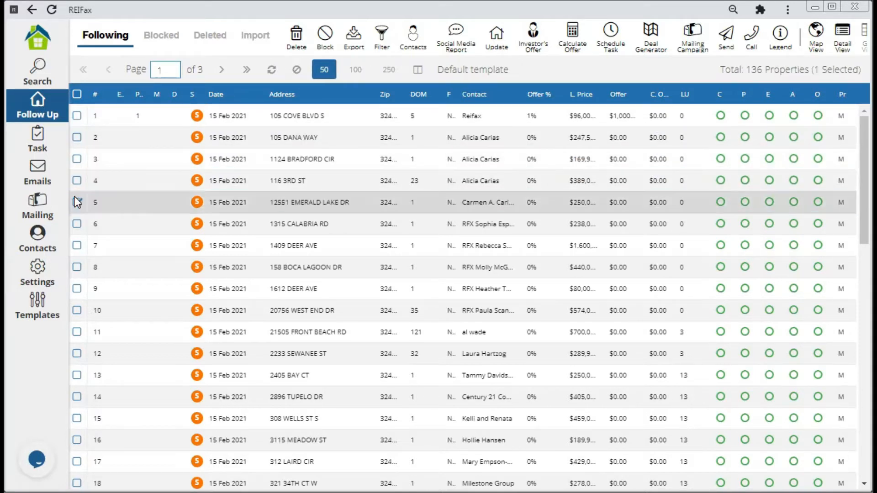
left_click(77, 224)
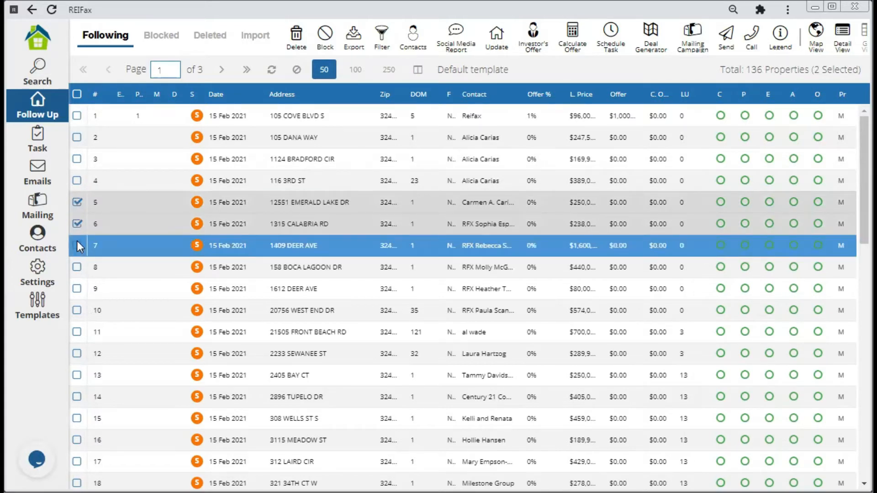
left_click(77, 245)
left_click(76, 267)
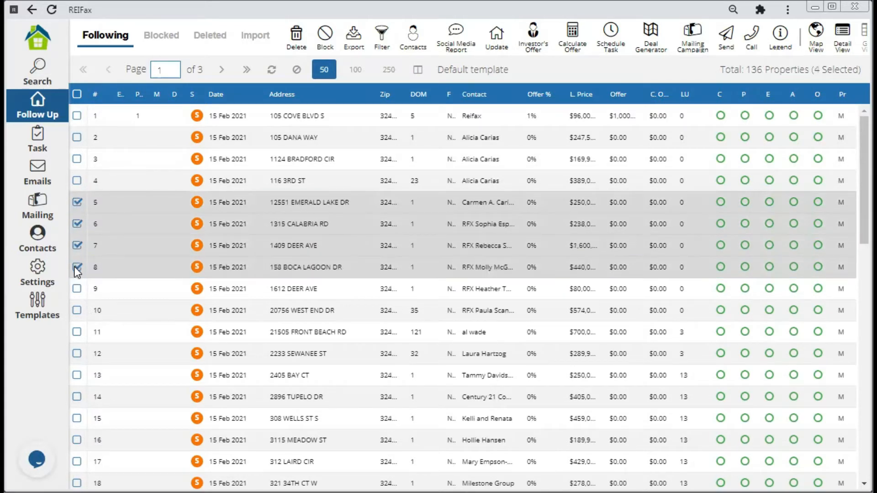
left_click(76, 286)
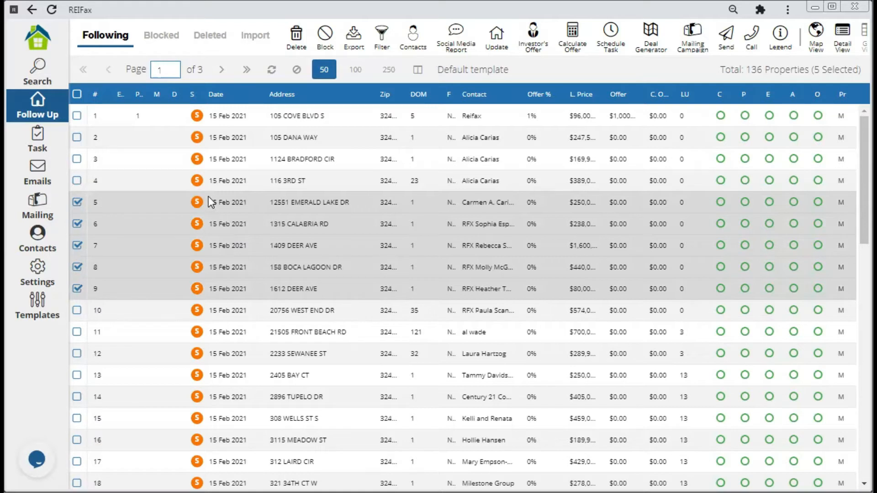
left_click(726, 43)
mouse_move(747, 90)
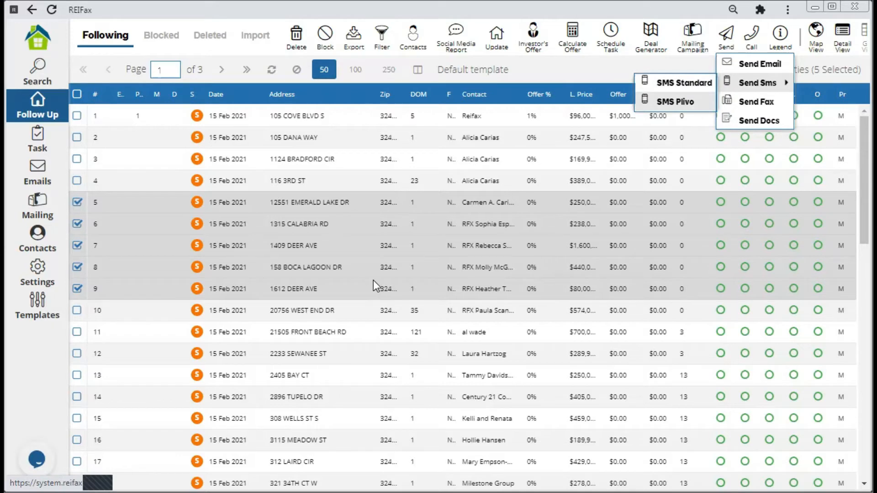
Start an SMS Standard message and show its Variables list of insertable fields.
left_click(677, 85)
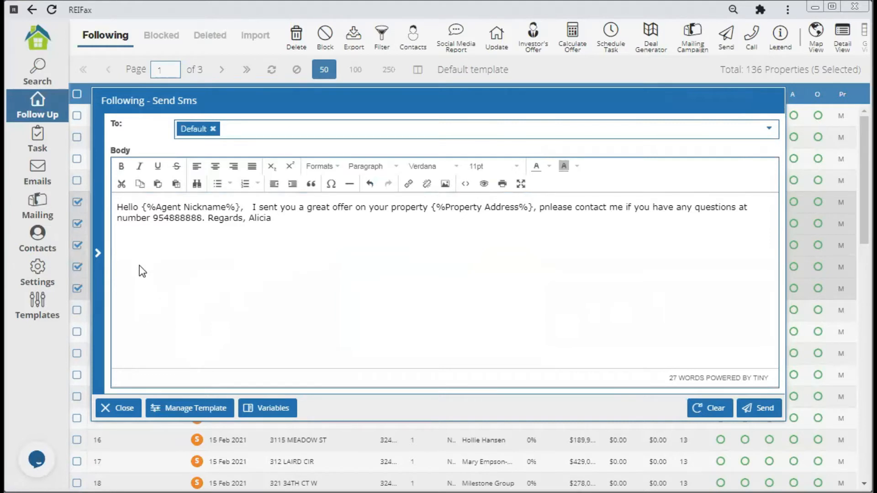
left_click(100, 254)
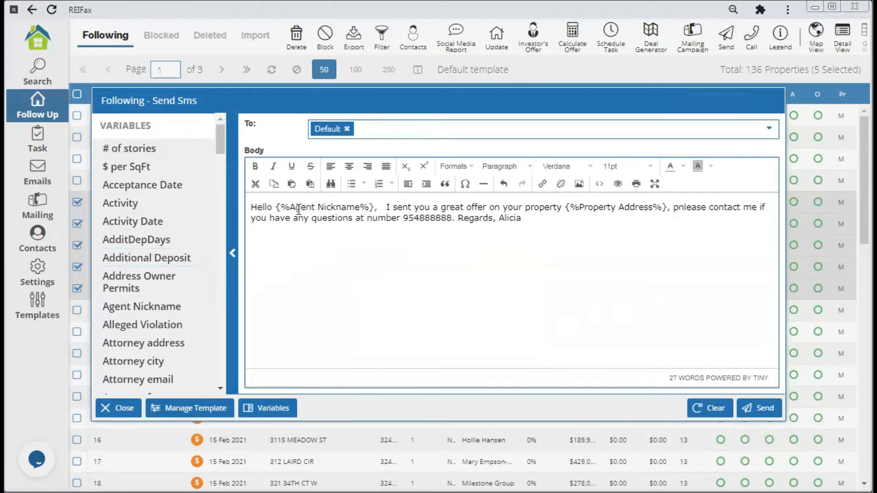
Fix the callback number and the 'pnlease' typo, then send the SMS to the five properties.
left_click_drag(224, 150, 215, 203)
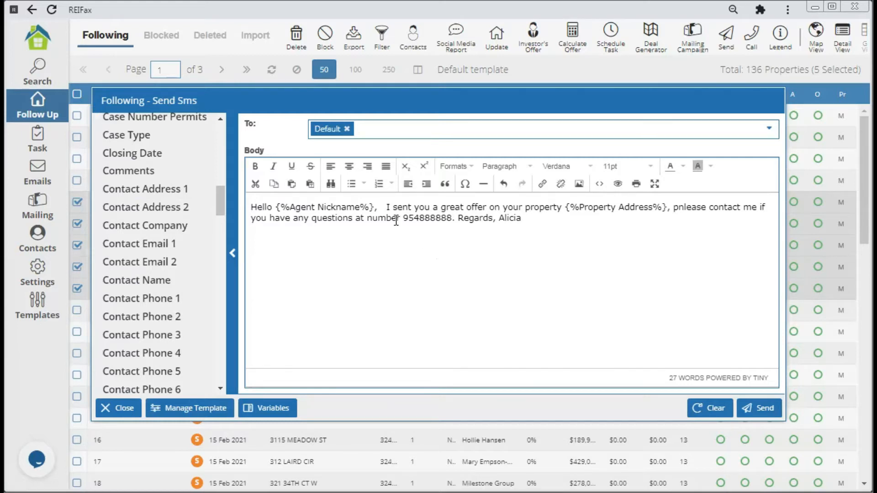
left_click_drag(406, 218, 421, 235)
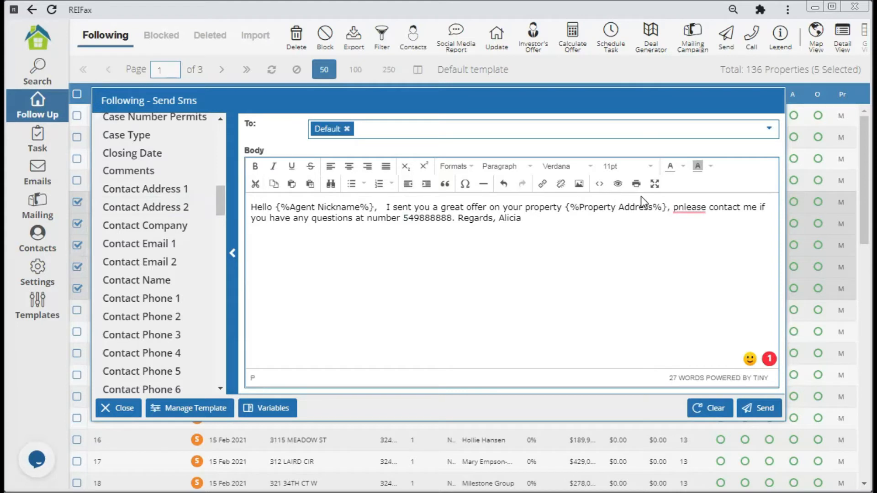
left_click(684, 209)
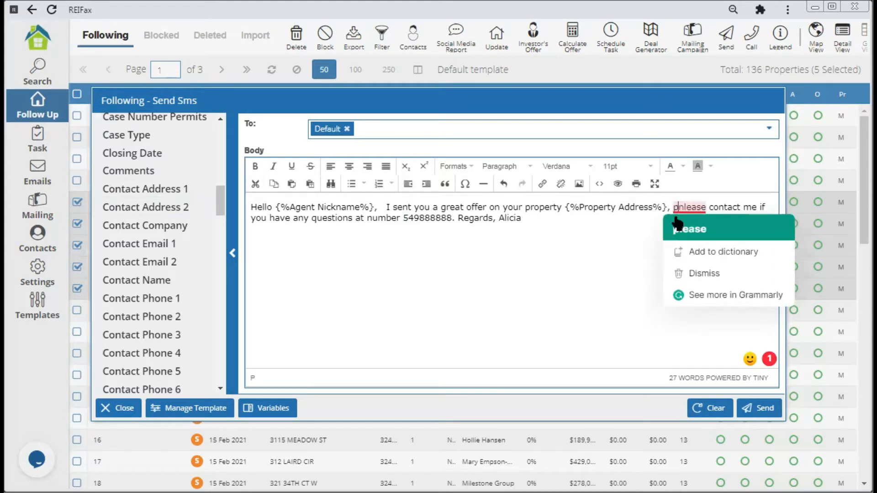
left_click(677, 224)
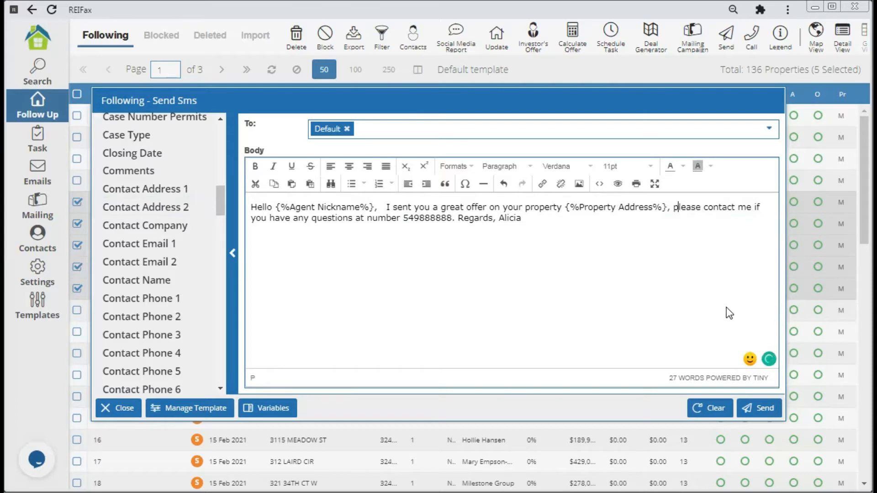
left_click(762, 409)
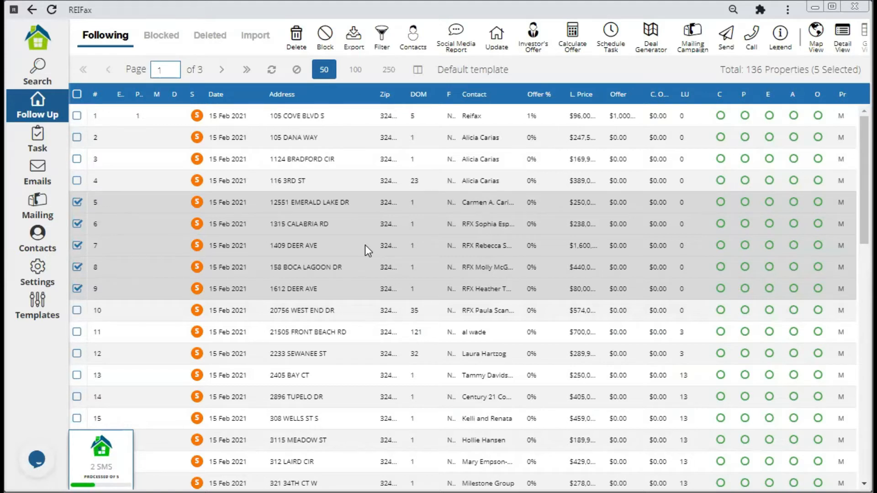
Review the SMS send result, with 4 of 5 sent and 1 failed, and dismiss it.
left_click(123, 361)
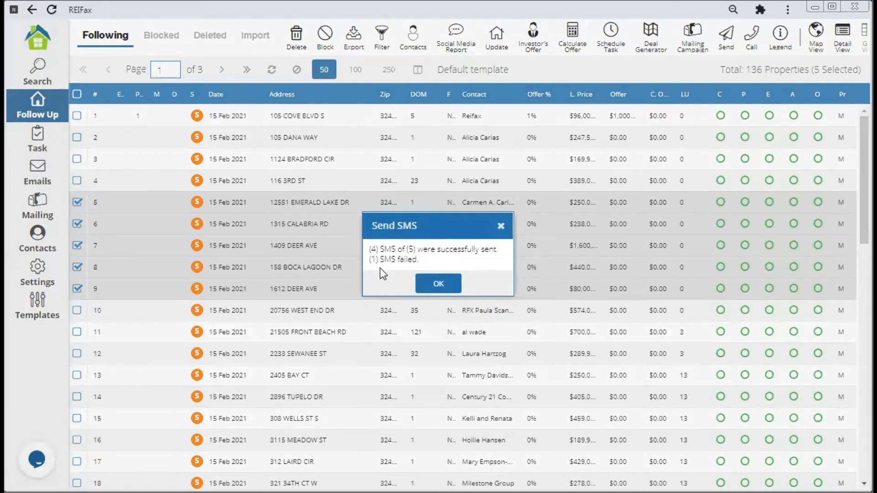
left_click(439, 284)
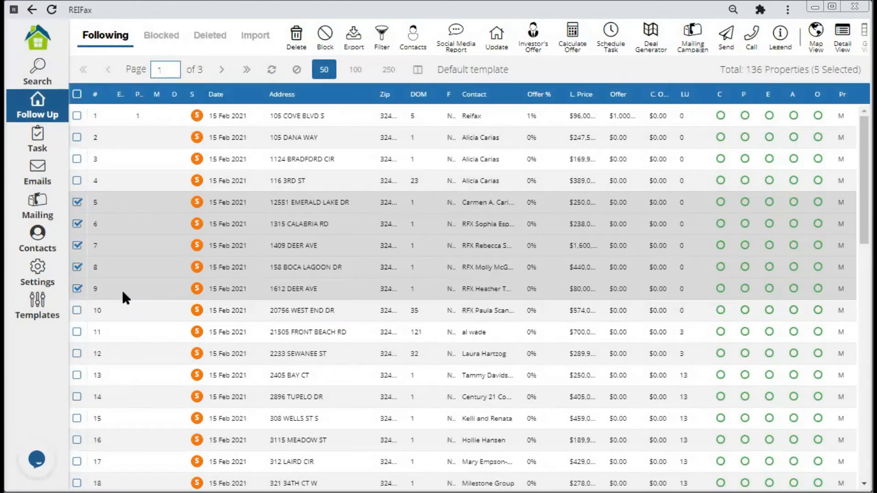
Go to the Task list and show the 45 failed tasks.
left_click(38, 144)
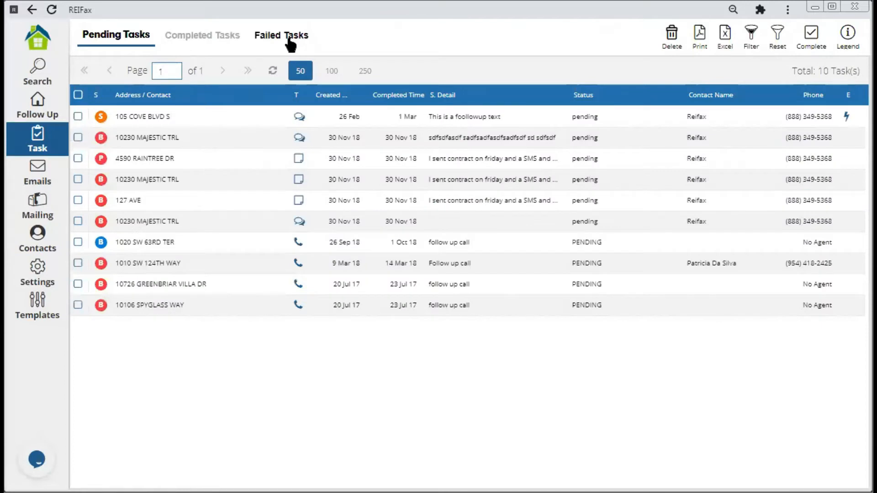
left_click(290, 42)
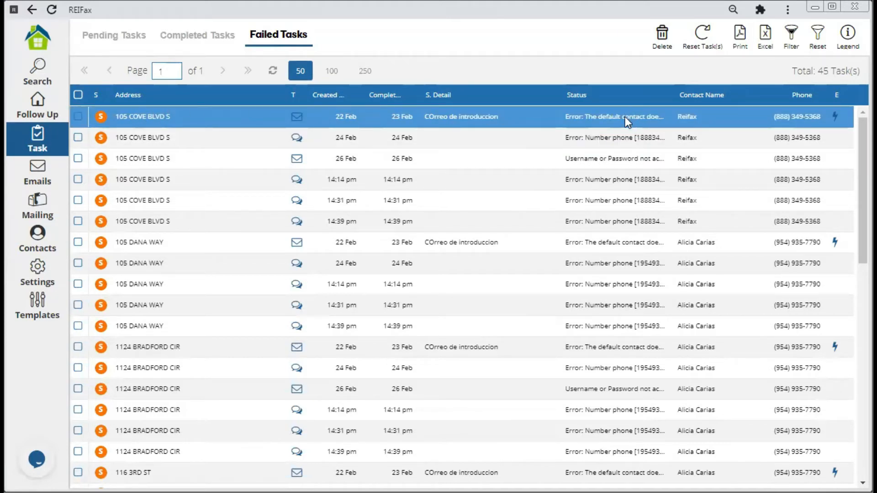
left_click(78, 117)
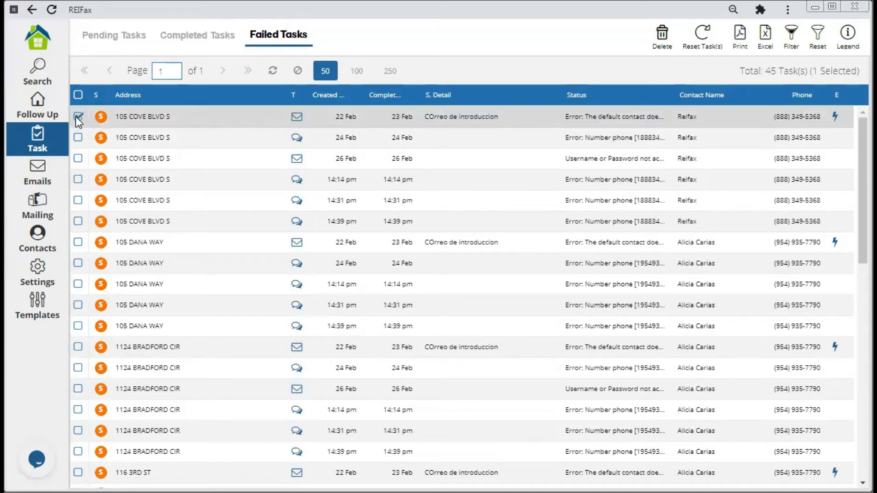
left_click(703, 40)
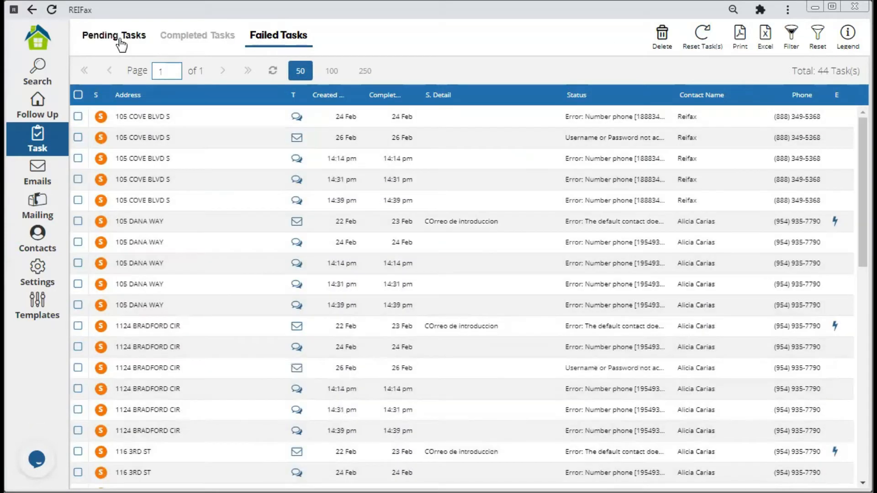
left_click(120, 40)
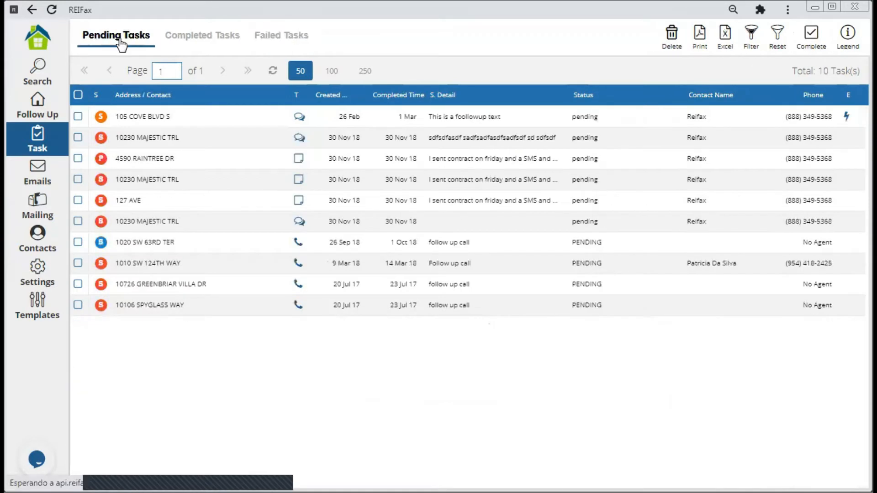
left_click(79, 116)
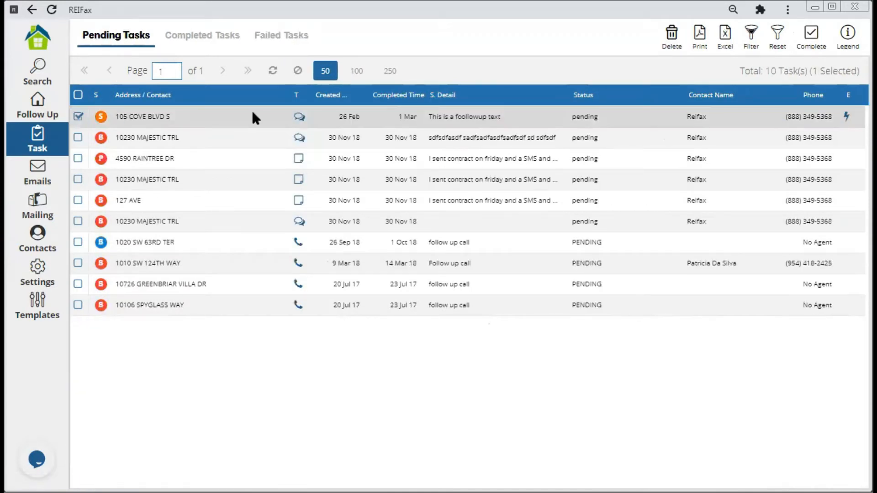
left_click(806, 36)
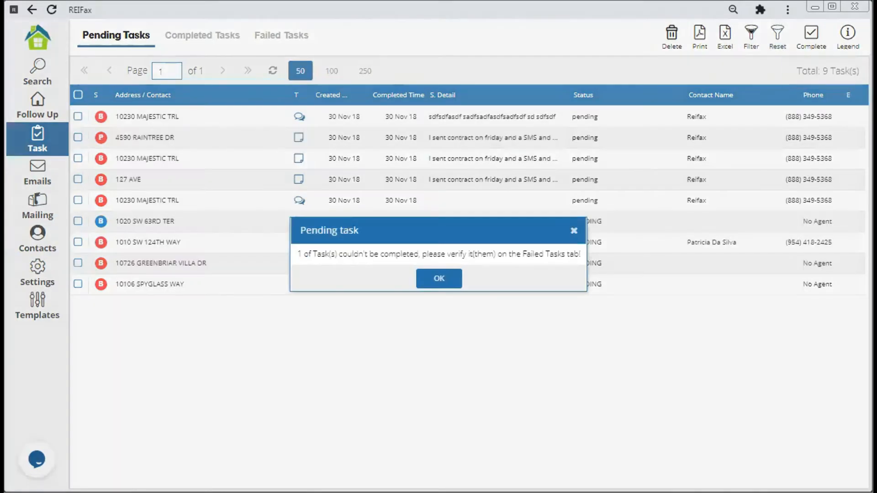
left_click(439, 281)
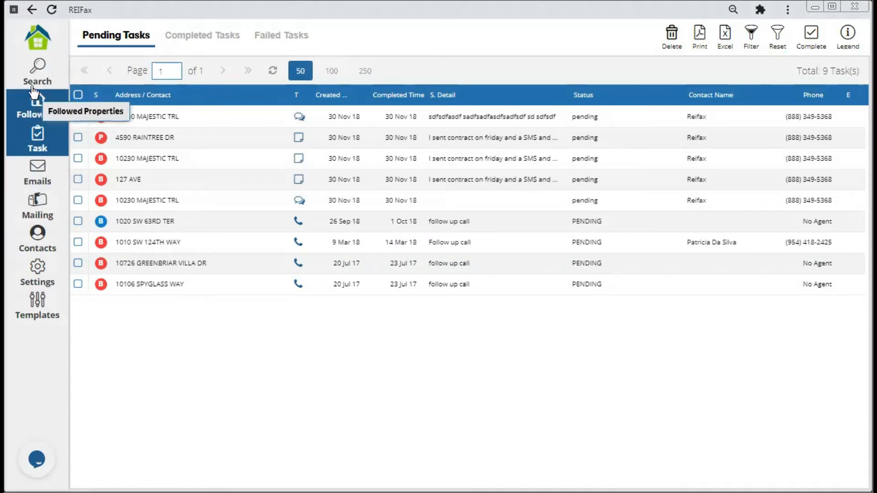
left_click(40, 114)
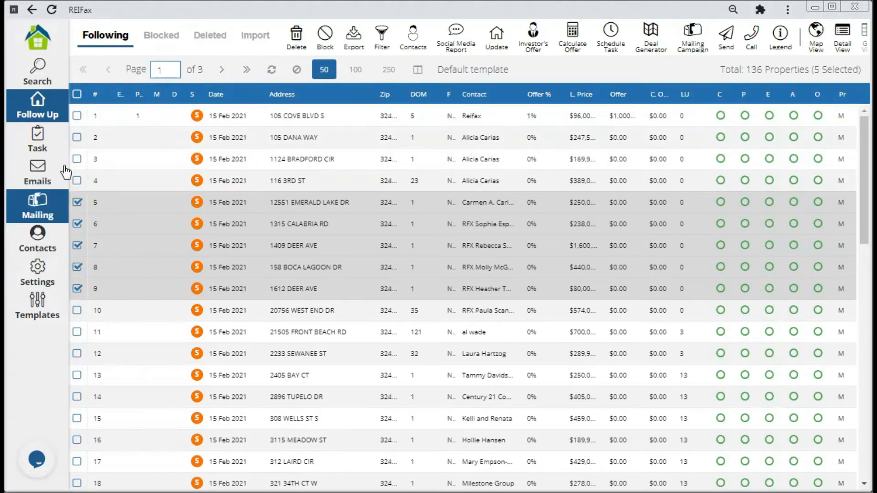
left_click(77, 116)
left_click(77, 137)
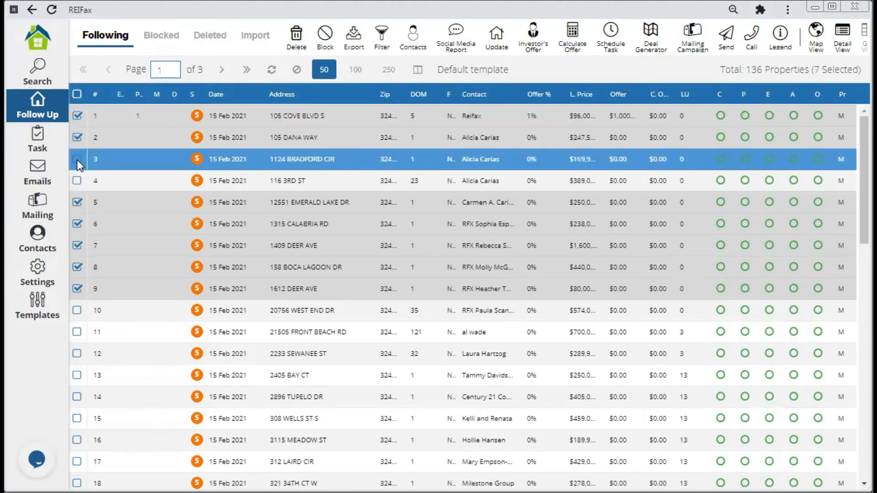
left_click(77, 159)
left_click(76, 179)
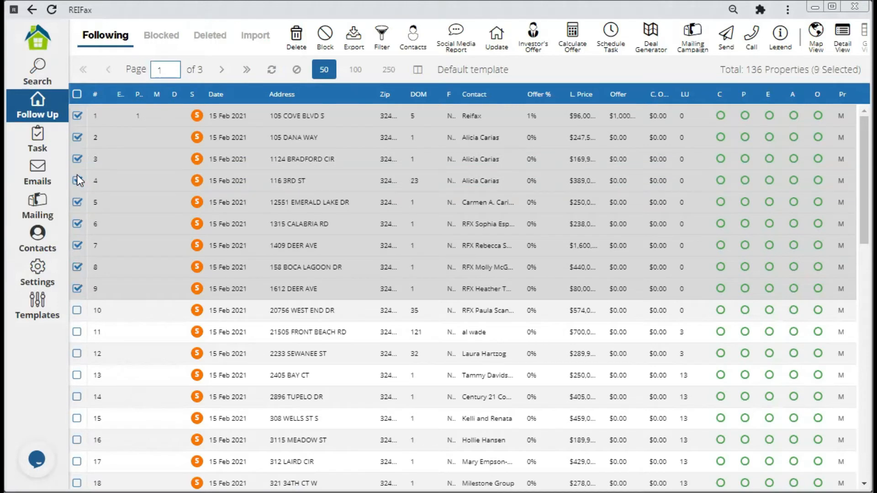
left_click(77, 224)
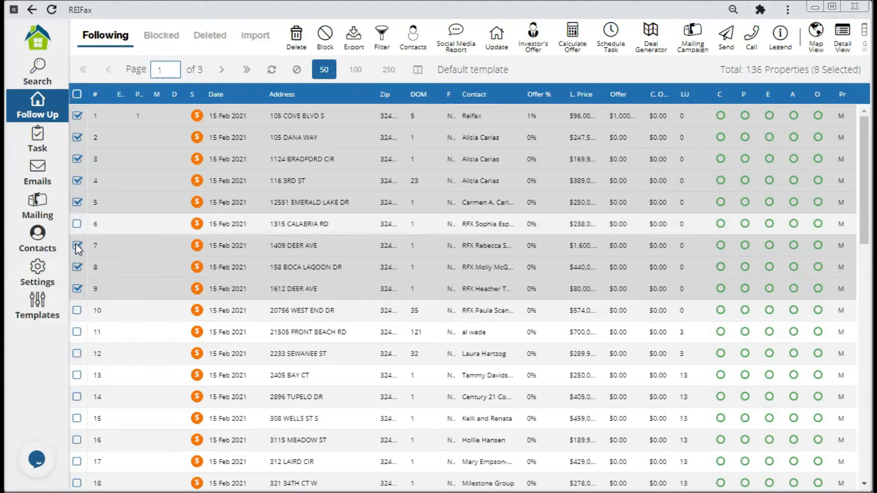
left_click(77, 246)
left_click(78, 268)
left_click(77, 289)
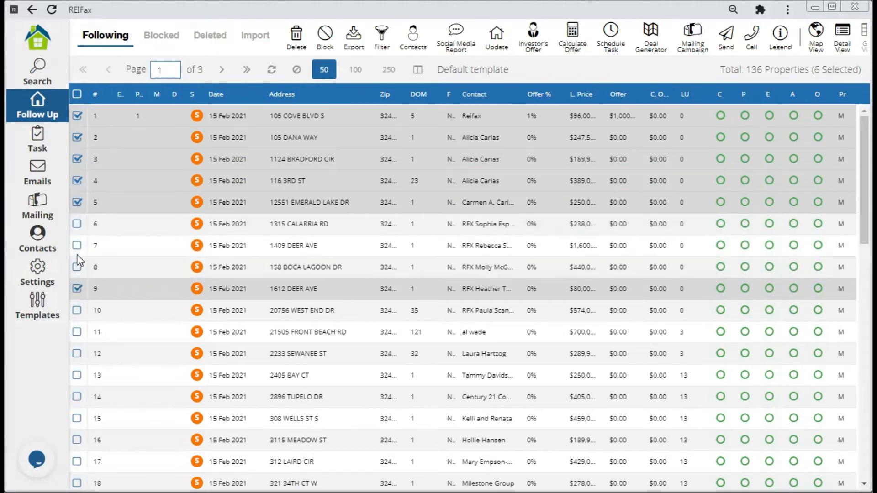
left_click(77, 202)
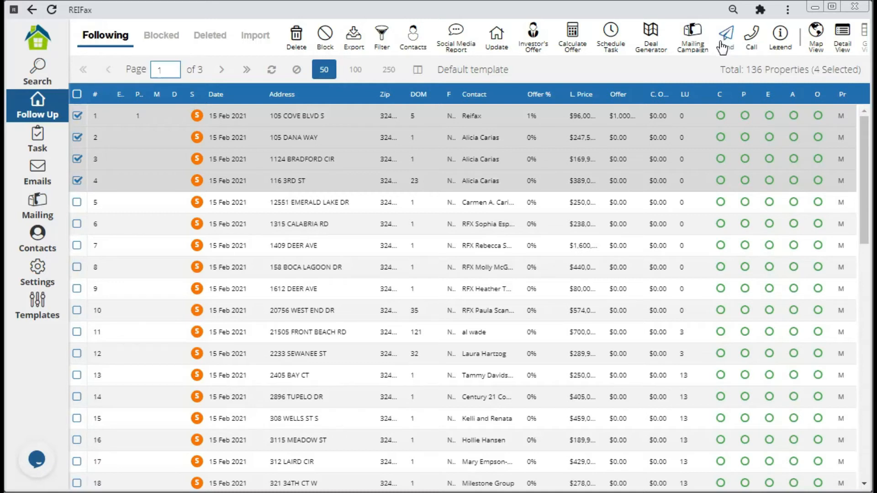
left_click(223, 247)
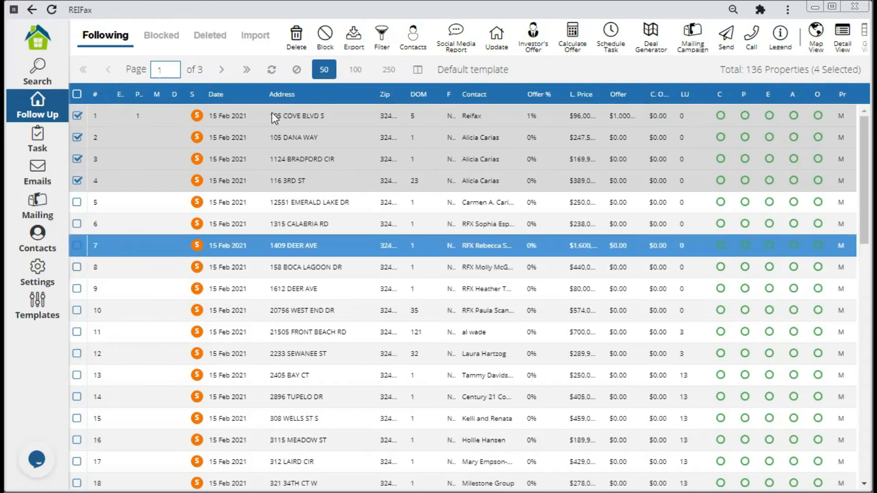
left_click(163, 265)
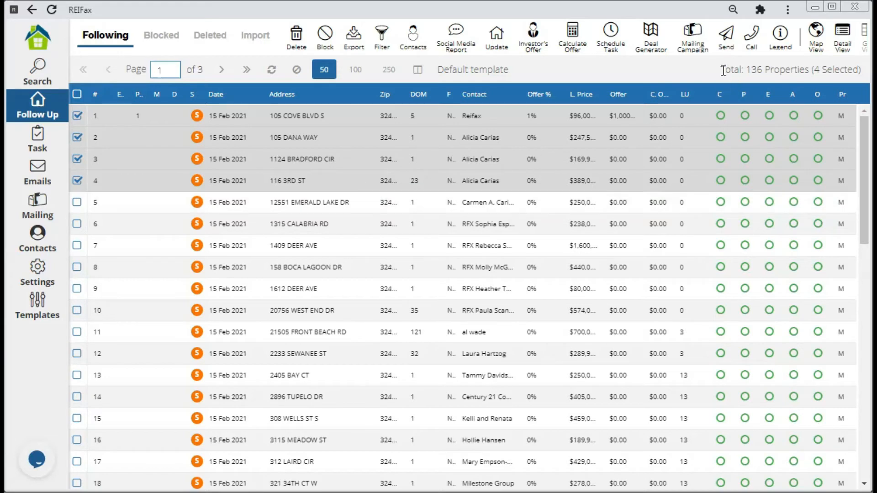
Start a Plivo SMS to the four selected properties.
left_click(728, 42)
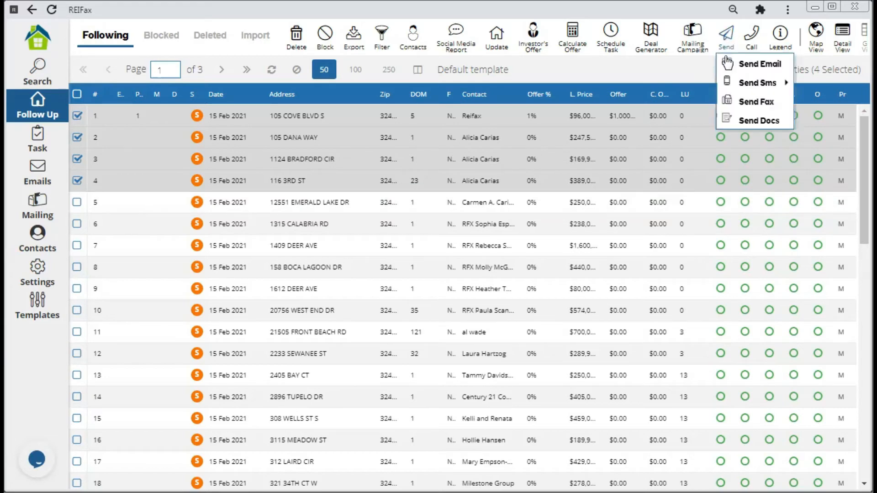
mouse_move(731, 83)
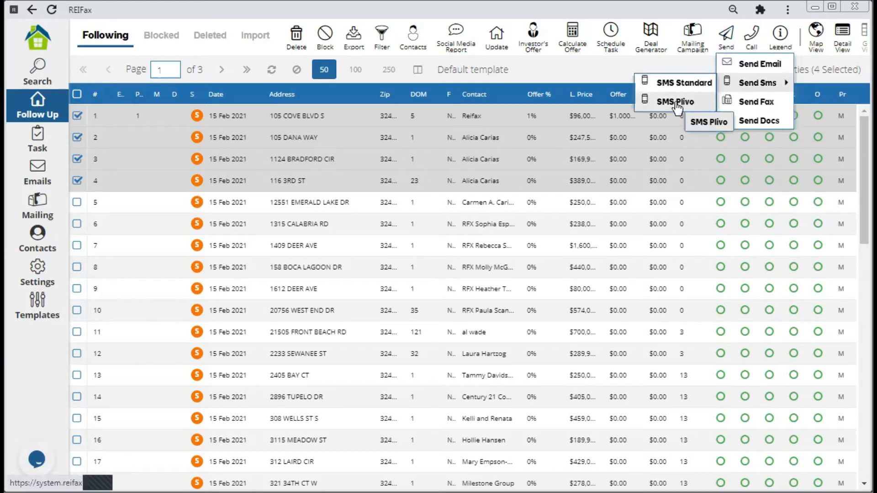
left_click(676, 103)
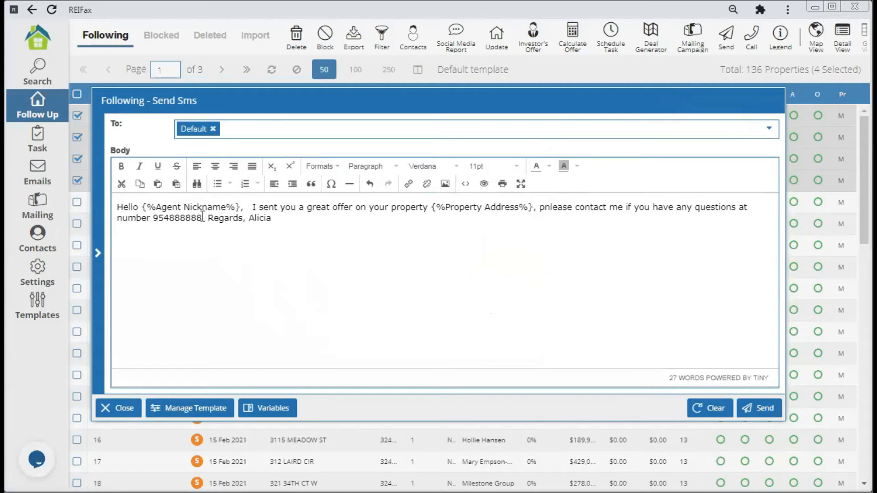
Delete the phone number and the stray words after 'questions' from the message.
left_click_drag(204, 217, 154, 220)
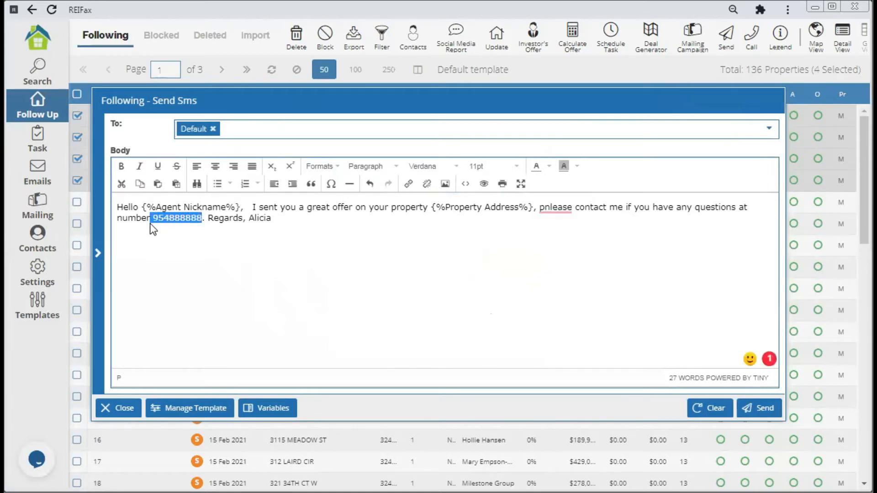
key("BackSpace")
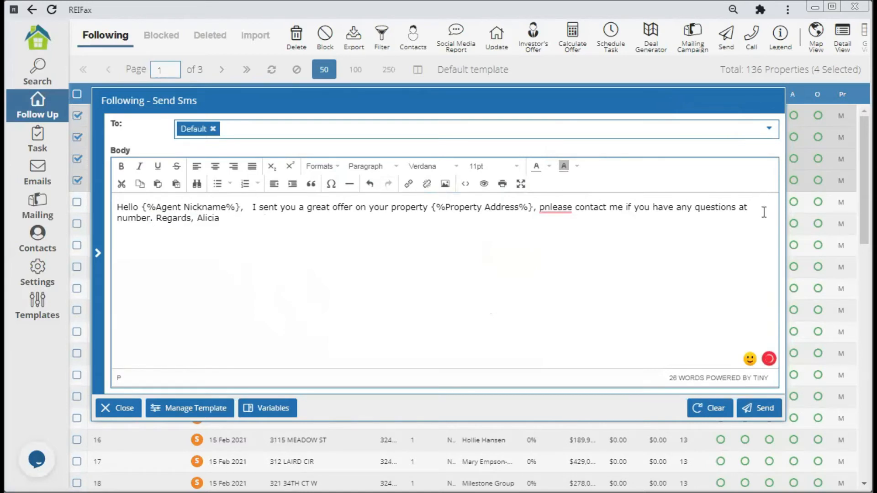
left_click(741, 208)
key("BackSpace")
key("Delete")
key("Delete")
key("Delete")
key("Delete")
key("Delete")
key("Delete")
key("Delete")
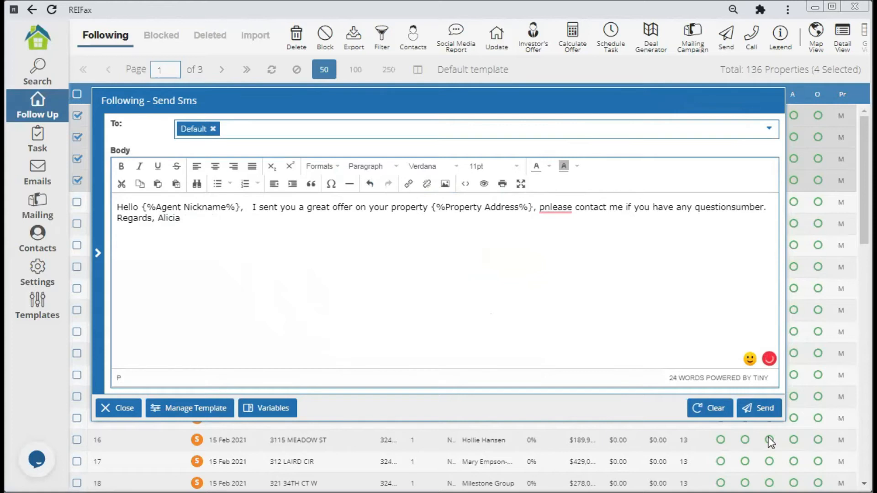
key("Delete")
key("Delete")
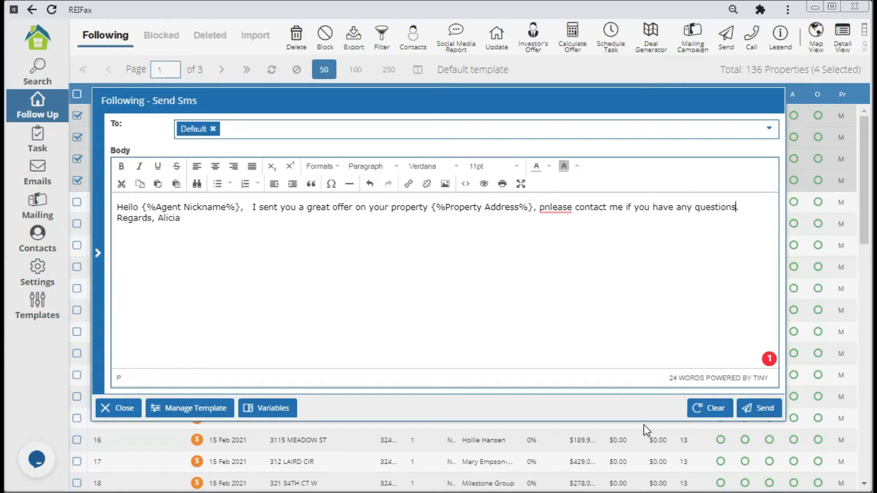
Correct 'pnlease' to 'please' and send the SMS to the four properties.
double_click(544, 205)
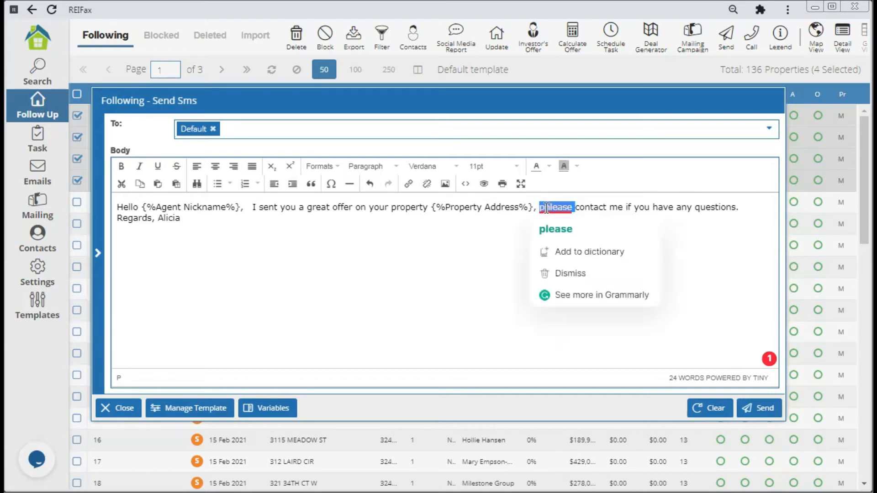
left_click(556, 229)
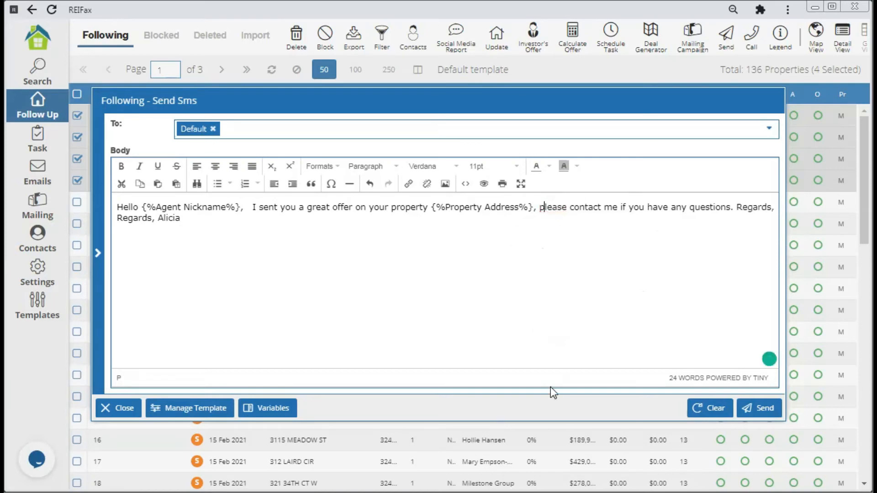
left_click(757, 409)
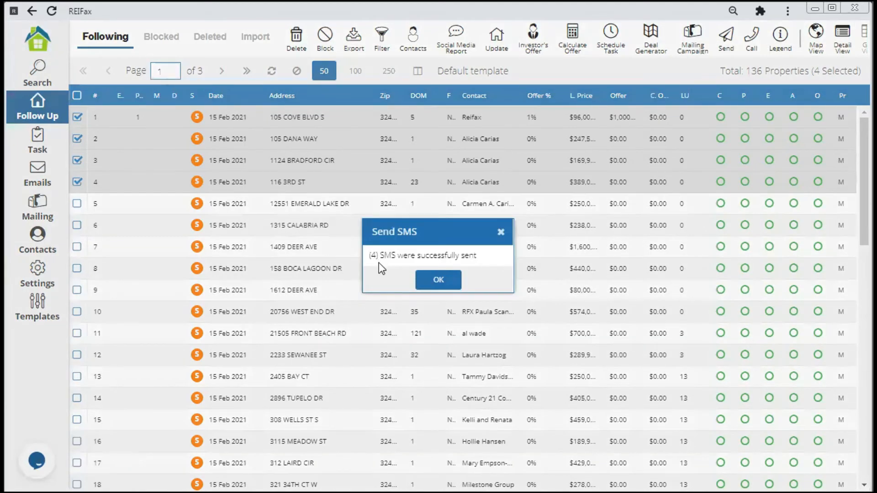
Dismiss the 'SMS were successfully sent' notice to return to the Follow Up list.
left_click(439, 282)
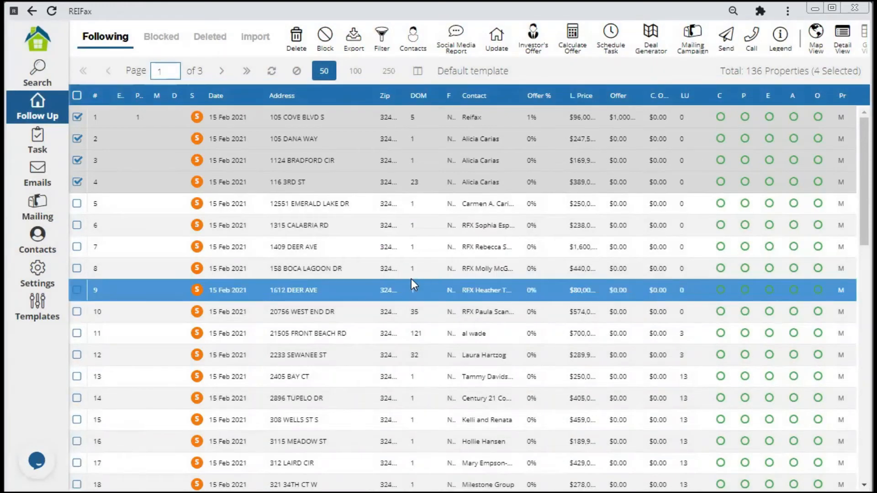
right_click(235, 119)
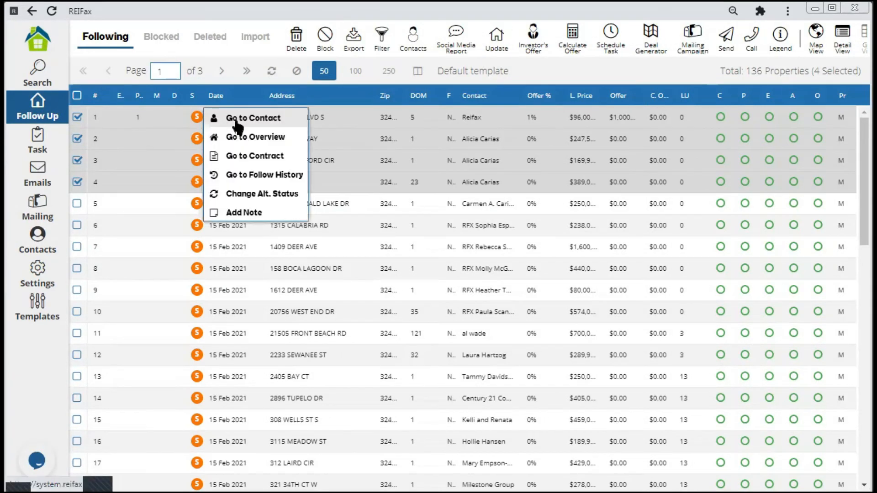
left_click(256, 178)
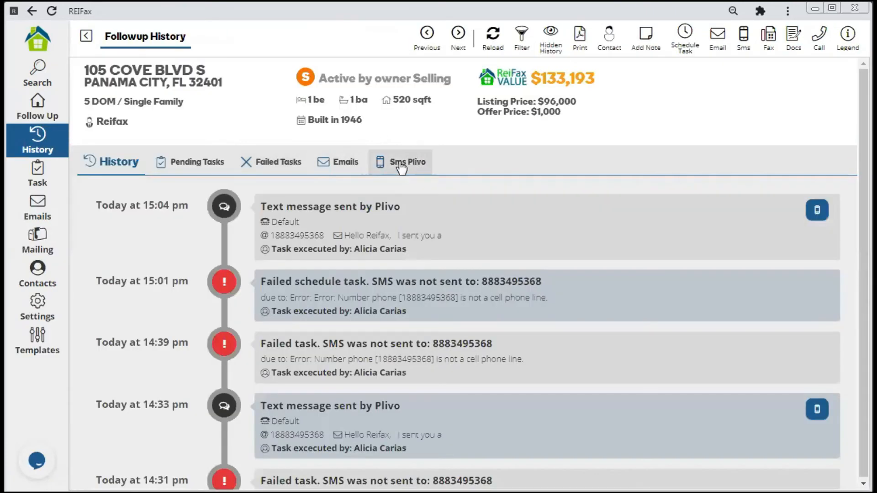
left_click(400, 167)
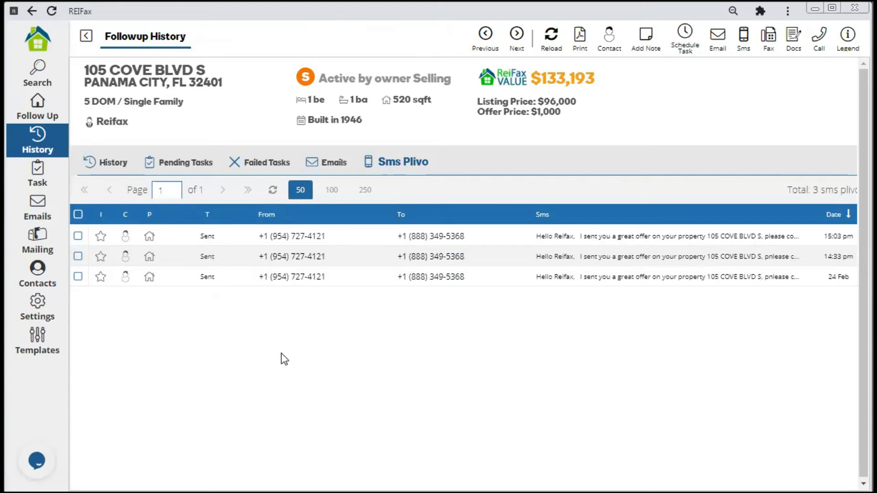
left_click(39, 117)
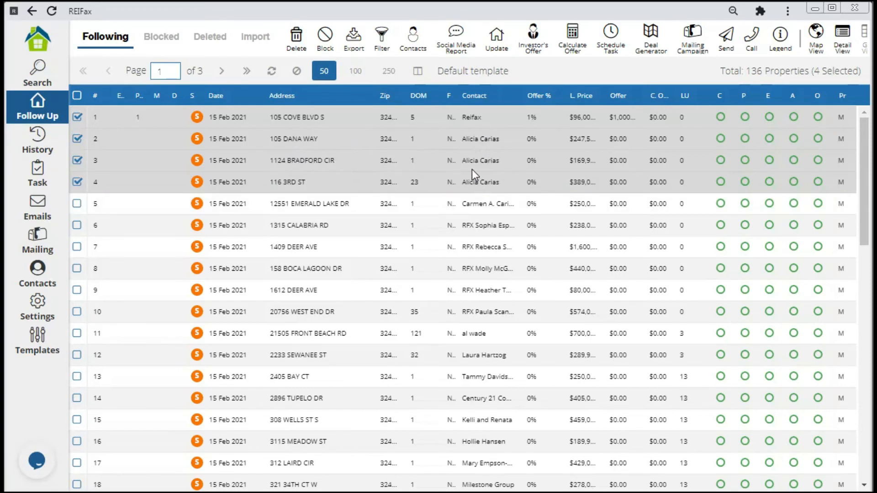
left_click(38, 215)
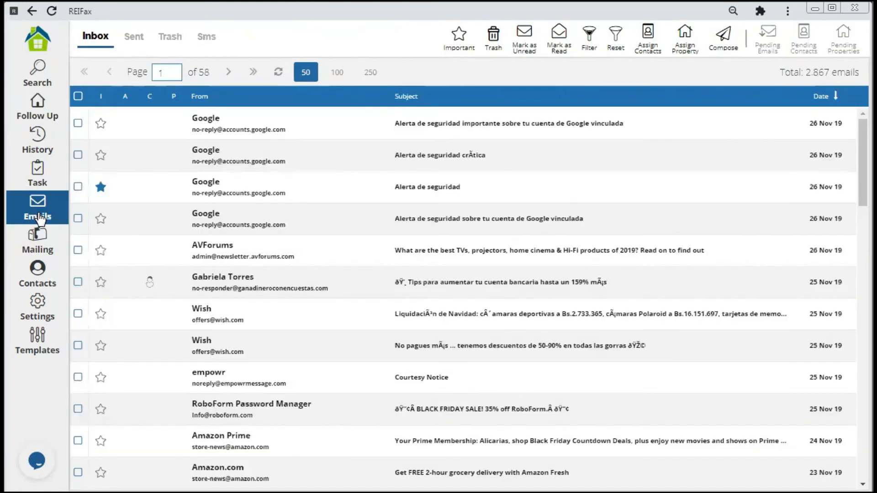
left_click(205, 41)
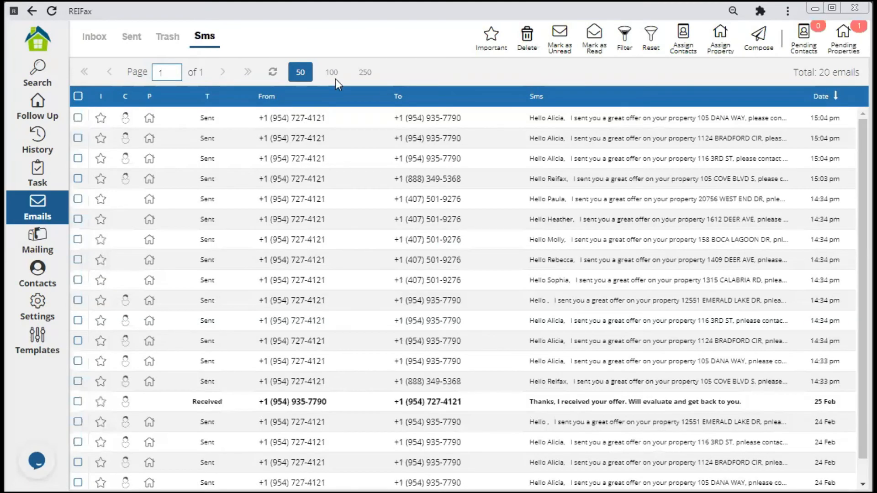
left_click(579, 117)
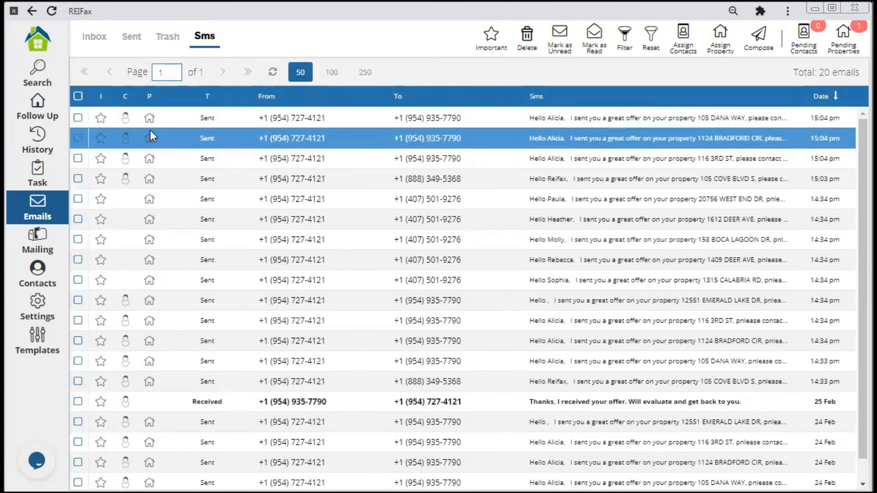
left_click(78, 117)
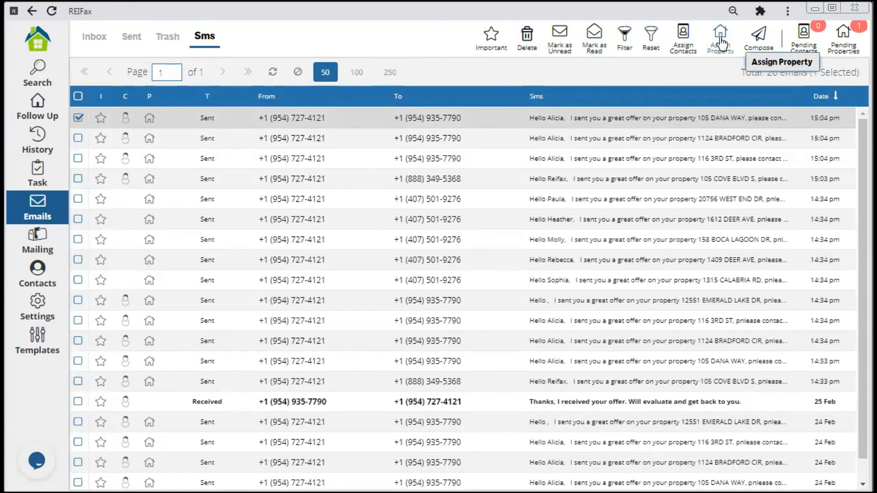
left_click(34, 149)
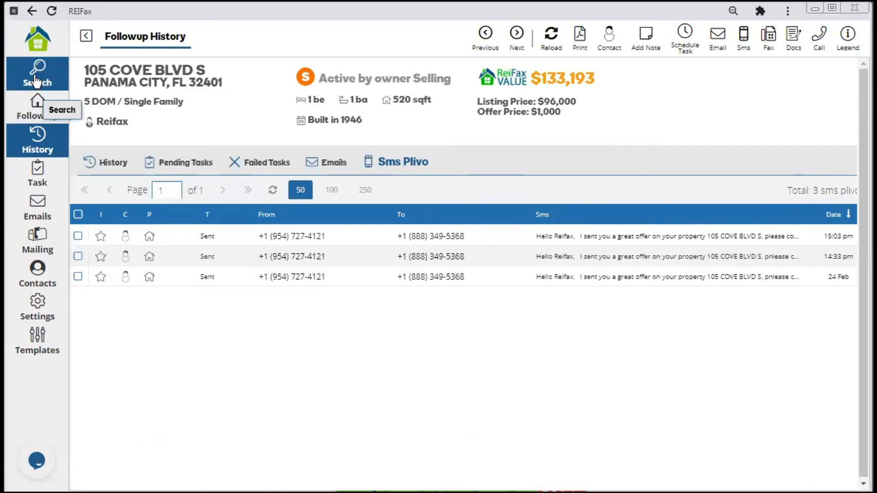
left_click(34, 110)
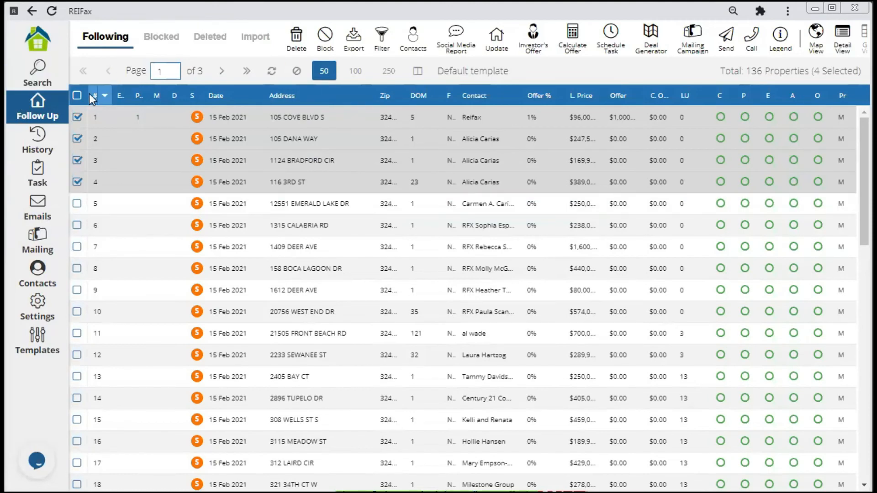
left_click(77, 96)
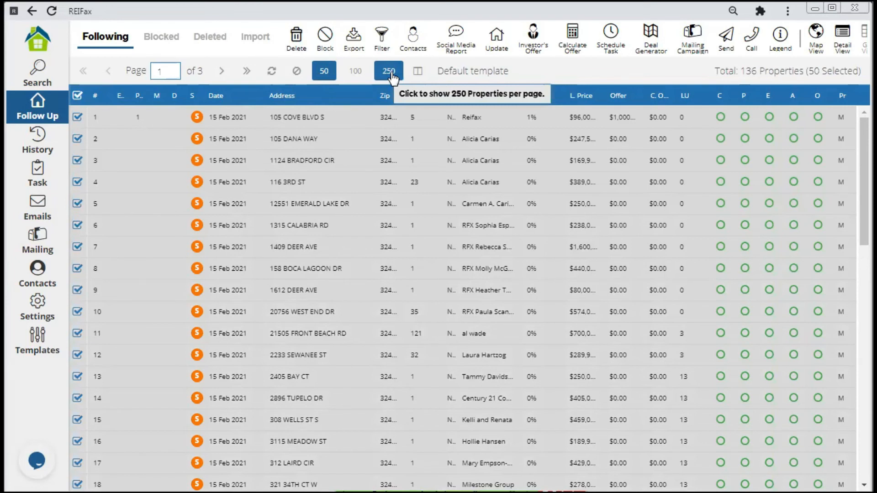
right_click(311, 117)
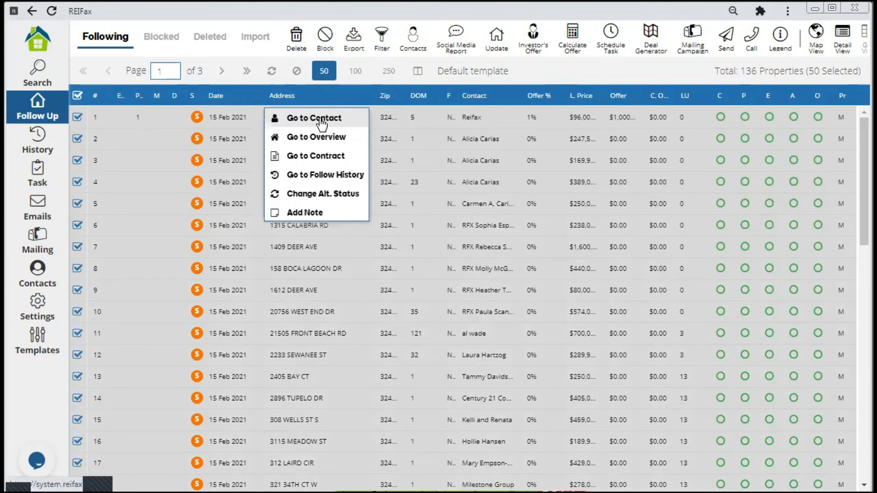
left_click(320, 118)
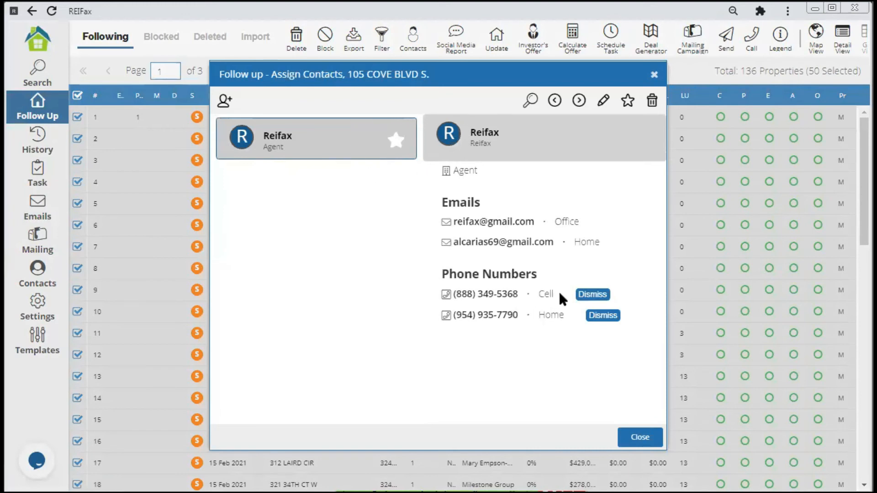
left_click(654, 76)
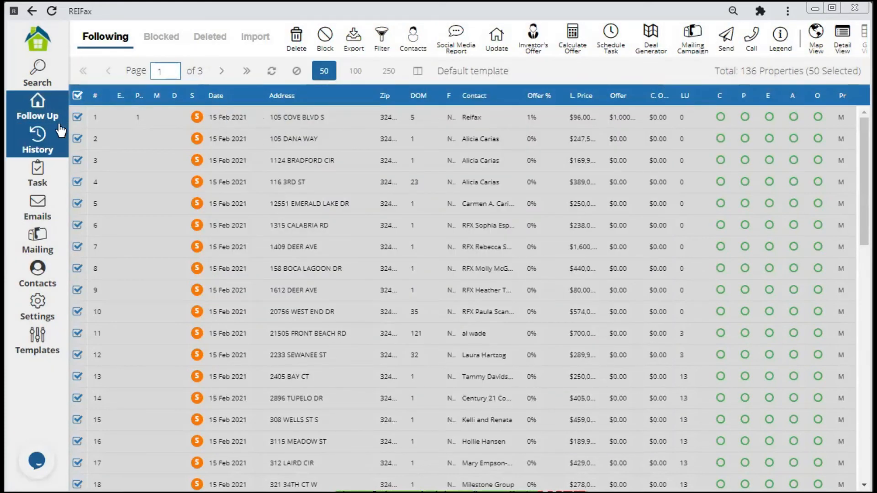
Bring up the Send Sms choices, SMS Standard and SMS Plivo, for the checked properties.
left_click(726, 35)
mouse_move(742, 86)
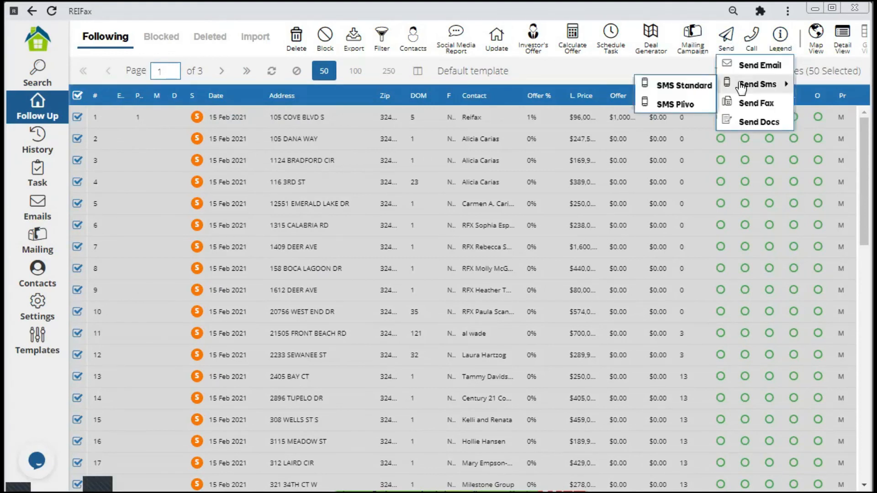